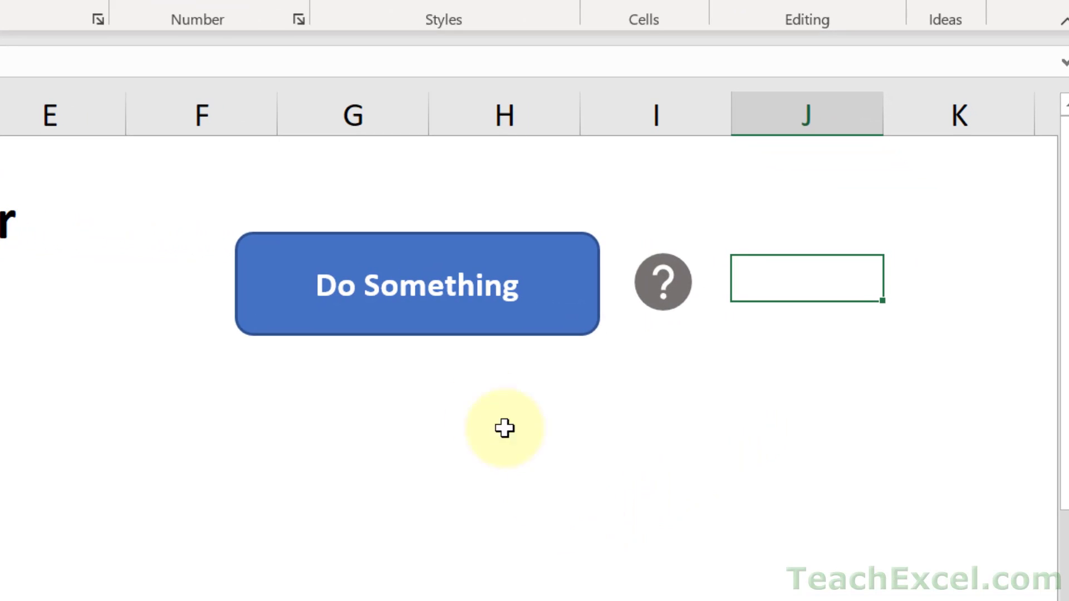
Remove the existing hyperlink from the question-mark icon
mouse_move(437, 334)
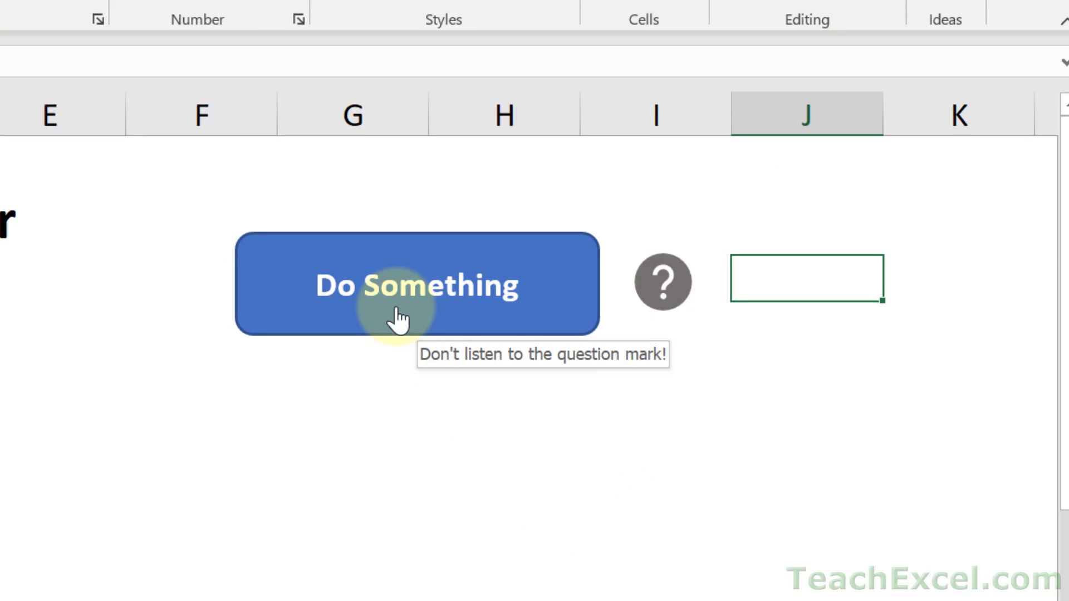
mouse_move(663, 276)
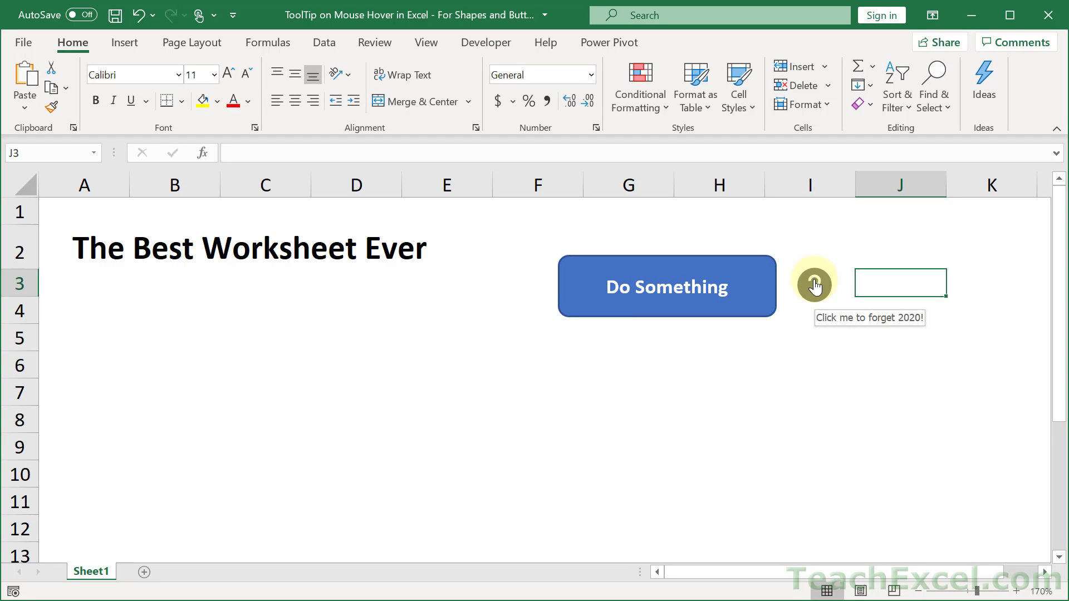
right_click(814, 285)
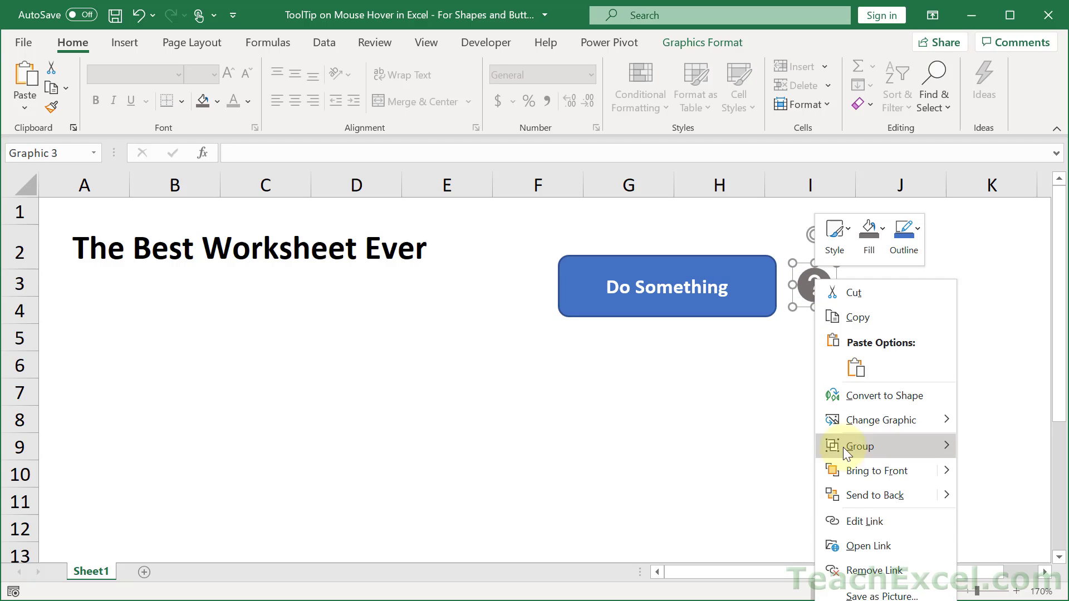
click(856, 571)
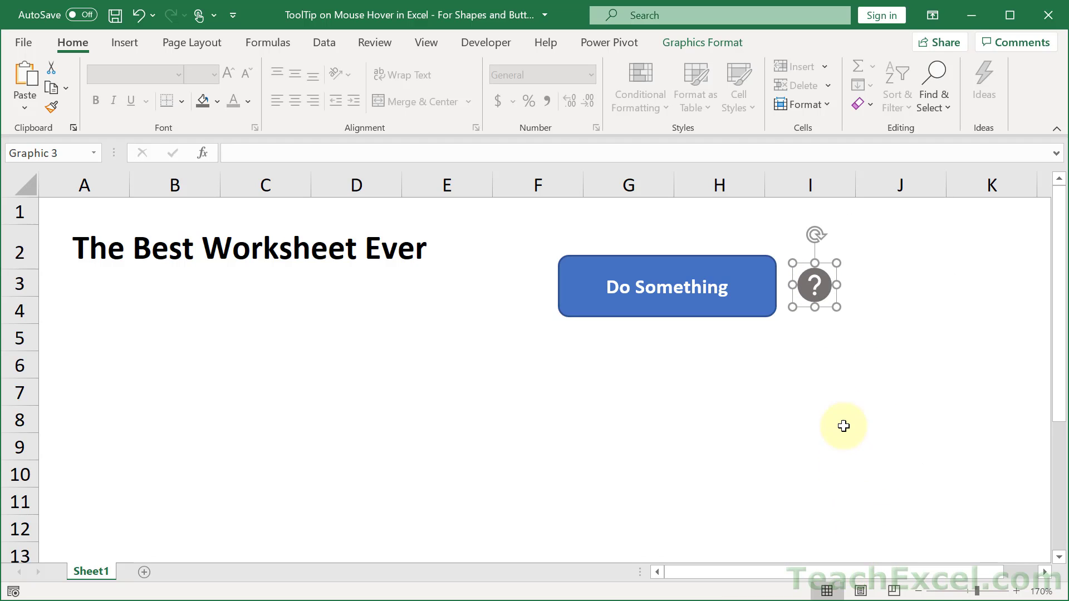
click(842, 391)
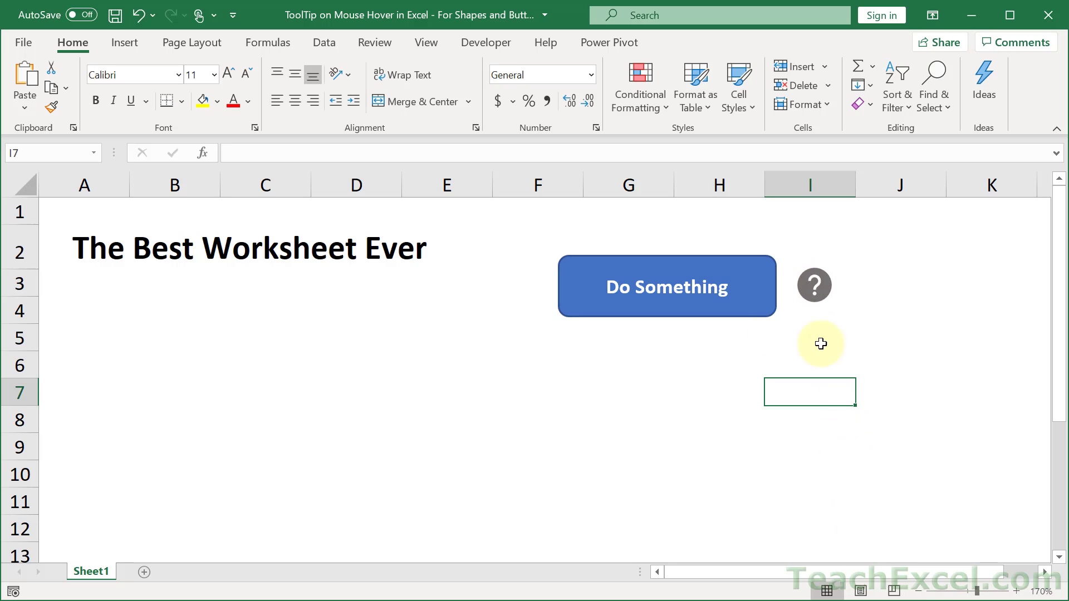
Link the question-mark icon to cell A1 with the ScreenTip 'whatever you want!'
right_click(814, 288)
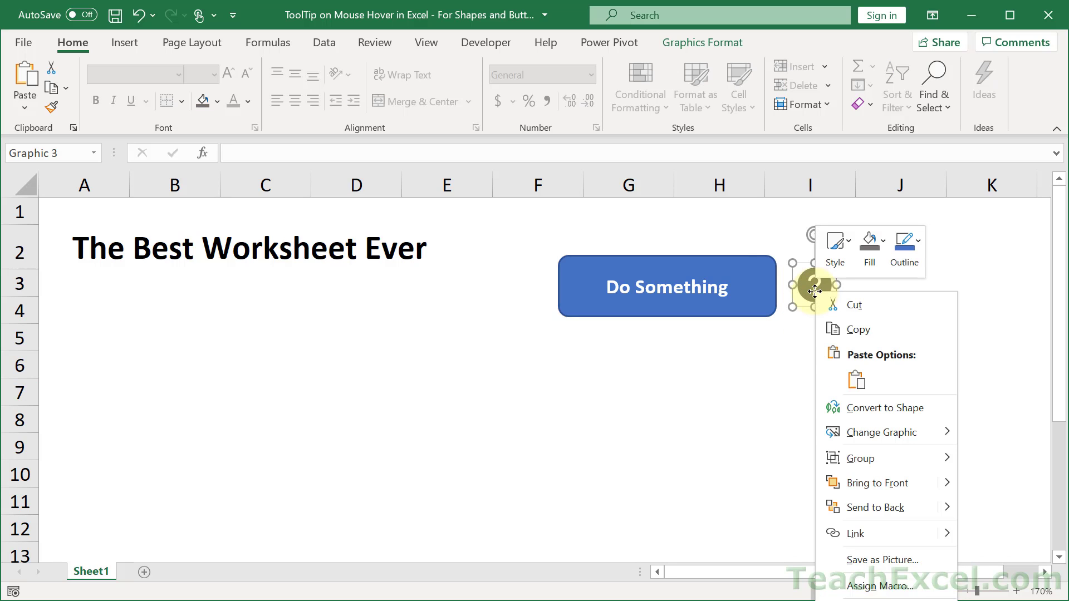
click(861, 533)
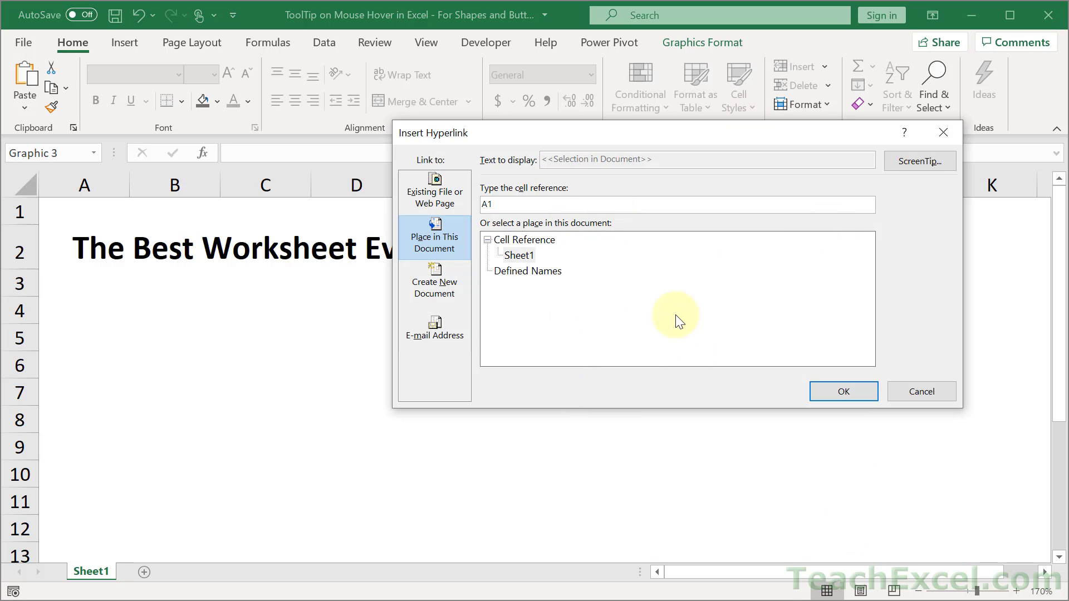
click(914, 165)
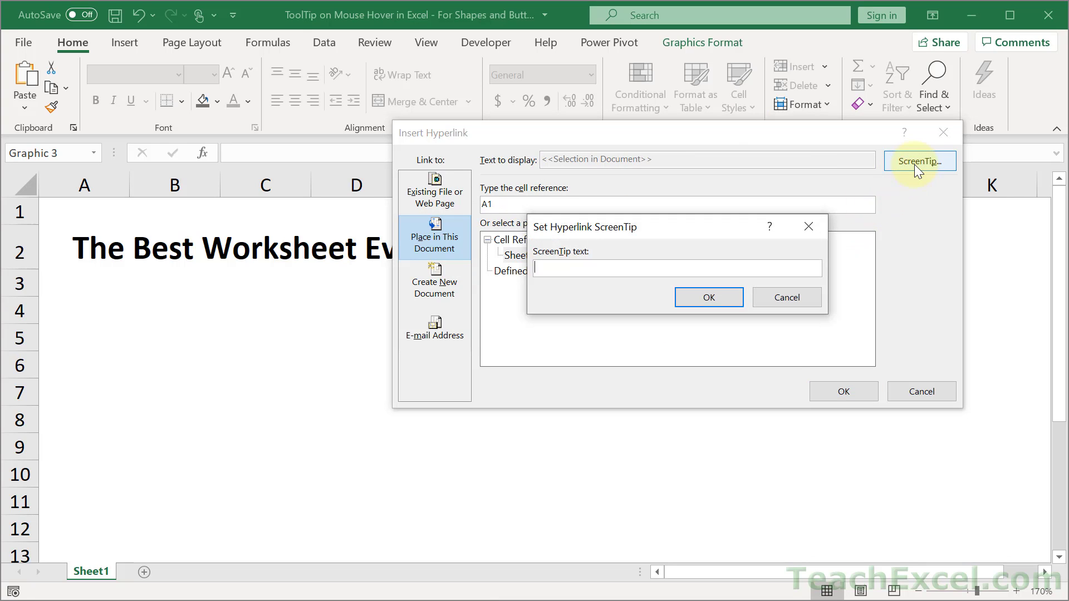
text(whatever you want!)
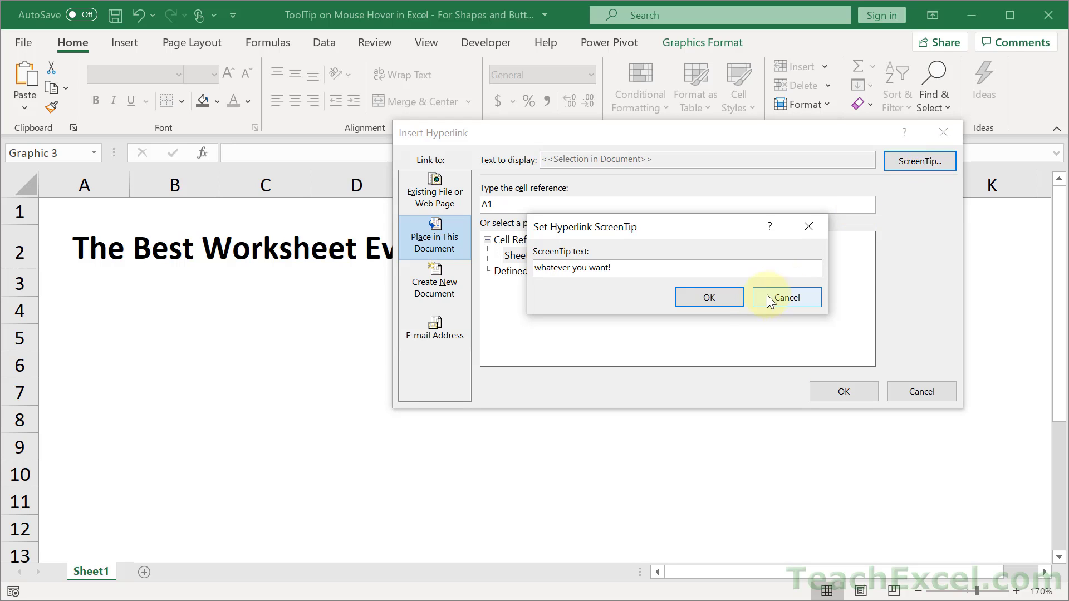
click(711, 307)
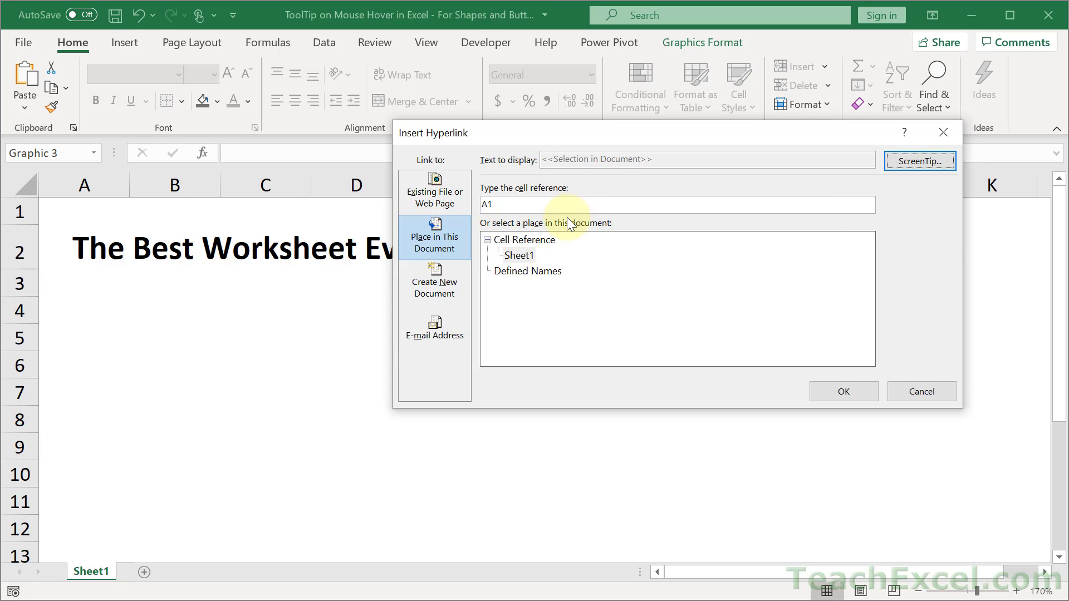
click(853, 386)
click(851, 391)
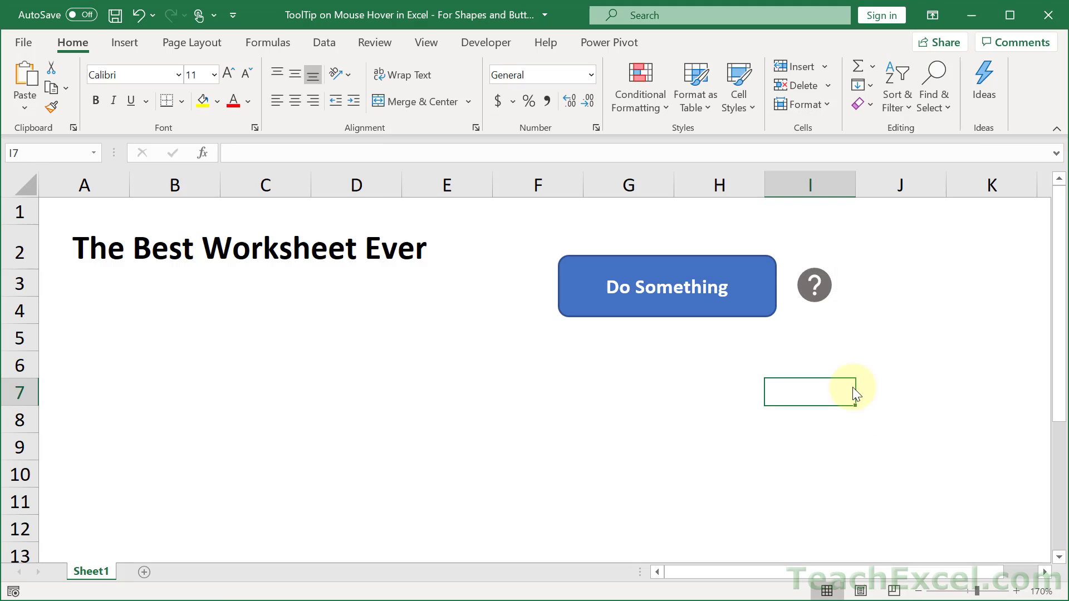
mouse_move(817, 280)
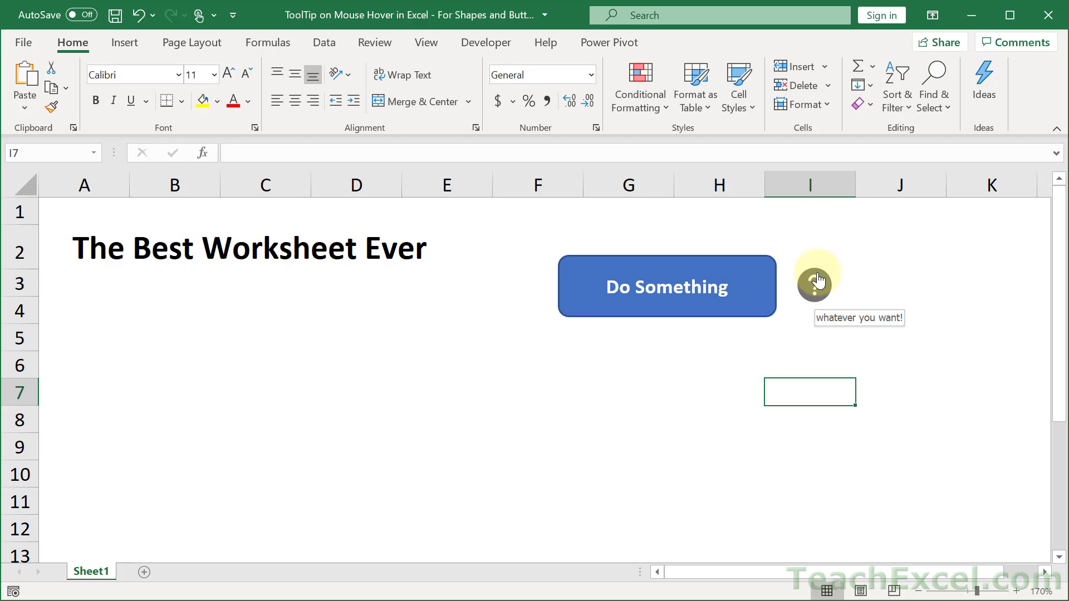
key(ctrl+Home)
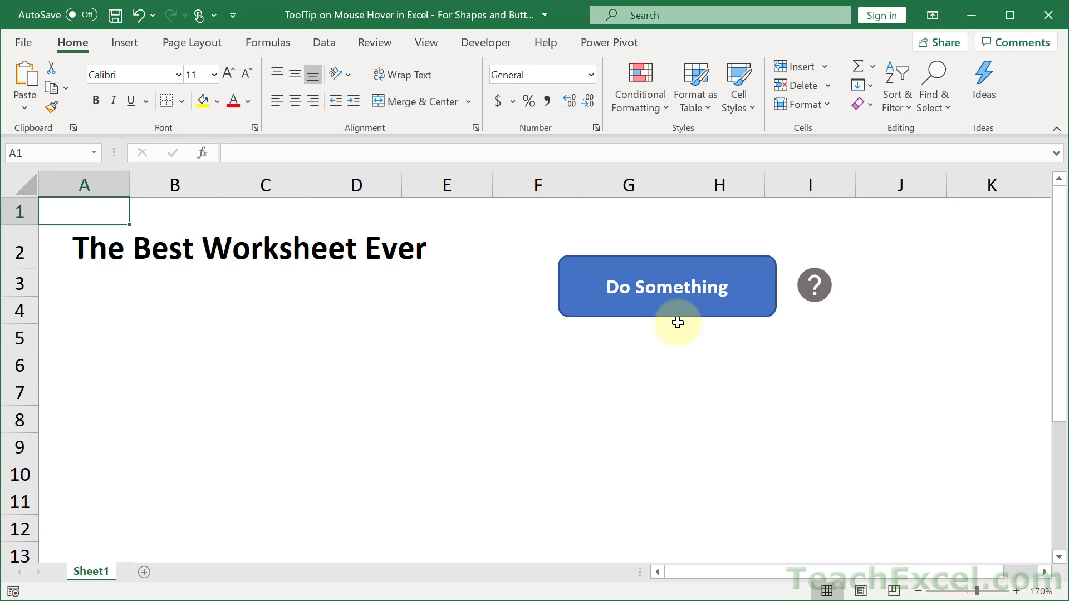
ctrl+click(821, 288)
right_click(820, 288)
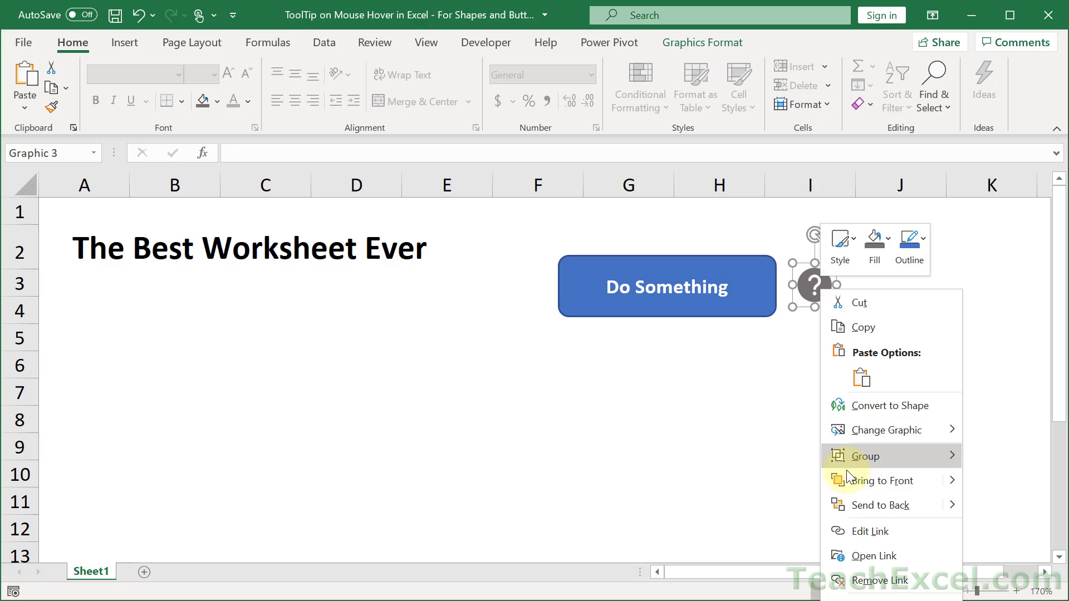
click(840, 538)
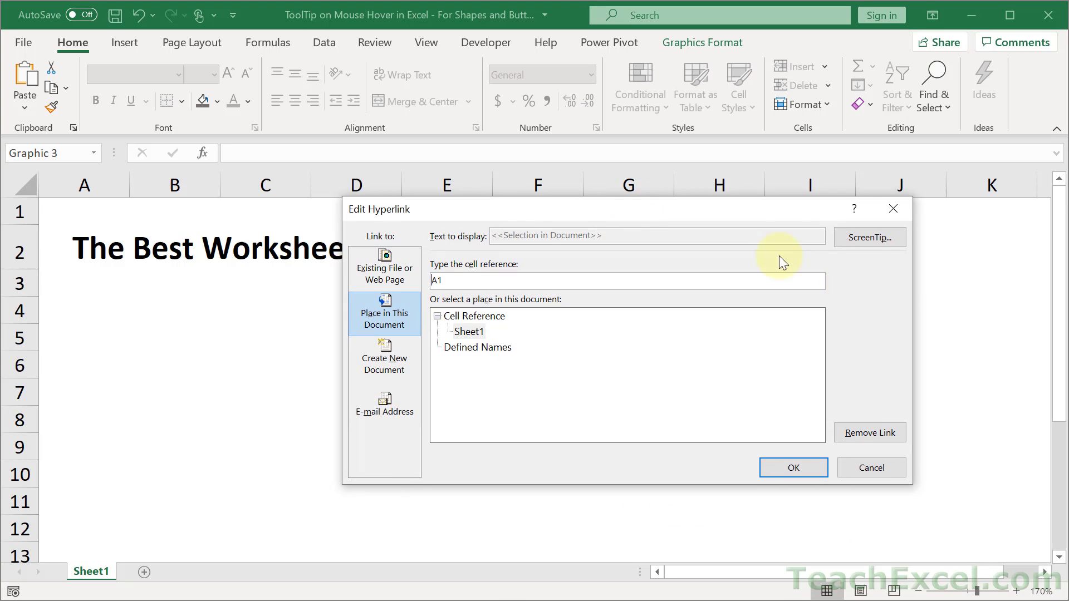
click(867, 239)
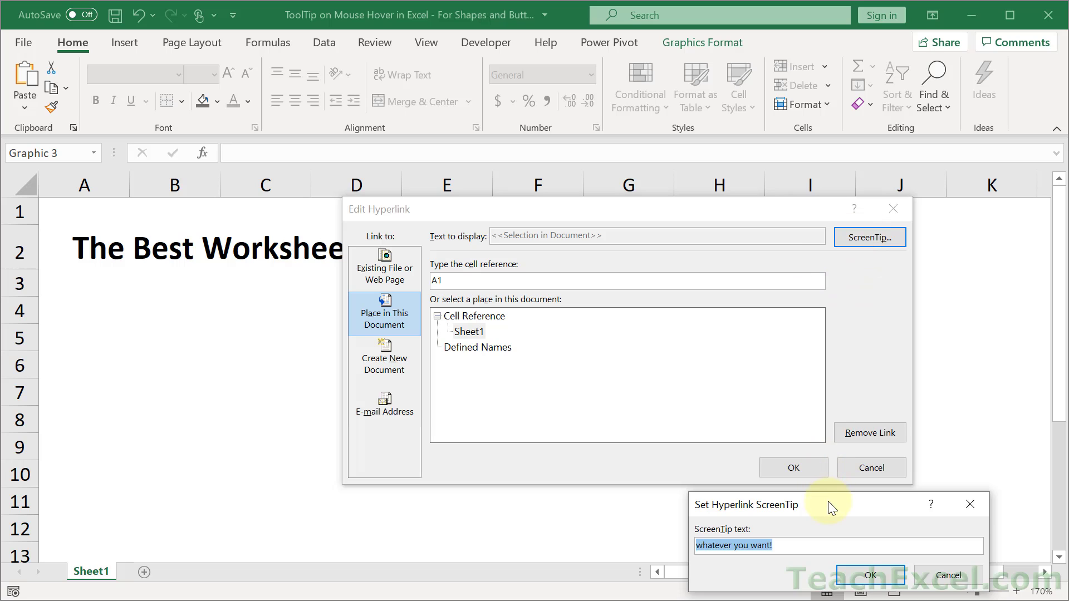
drag(828, 501, 614, 264)
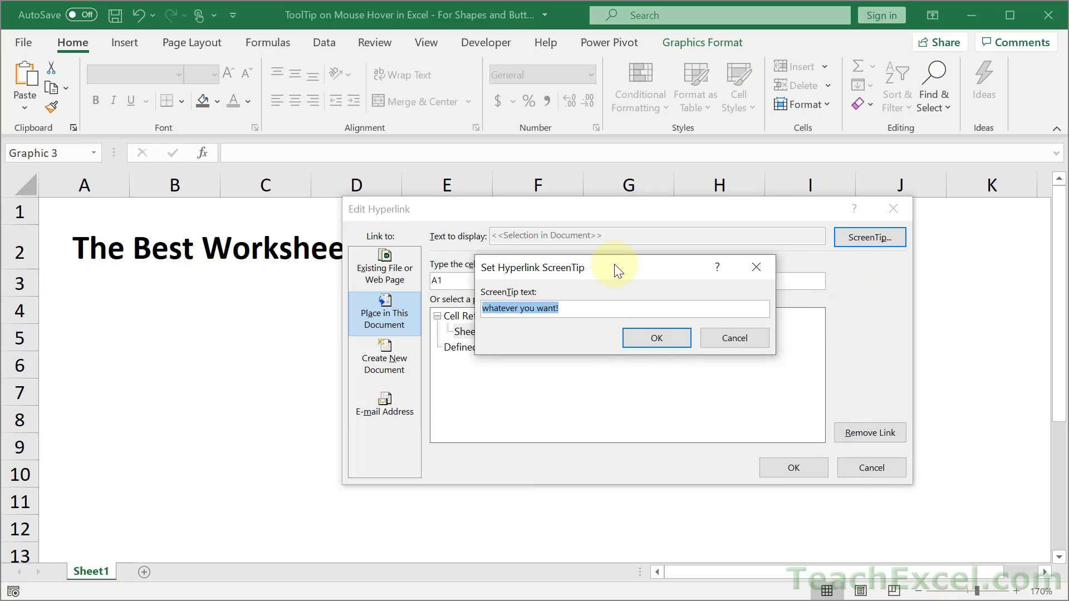
click(647, 345)
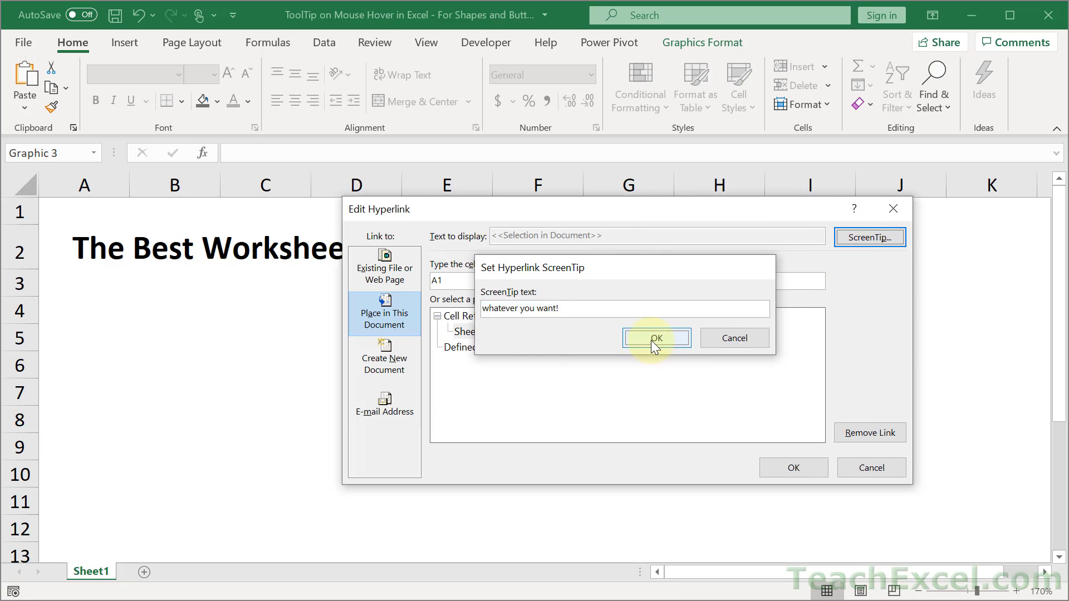
click(803, 472)
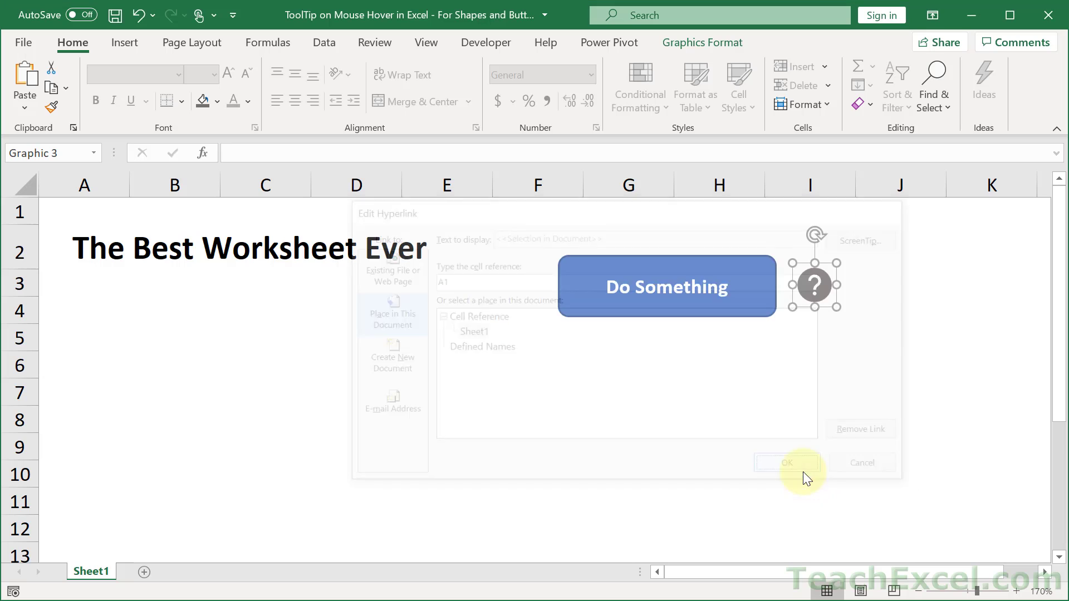
right_click(816, 288)
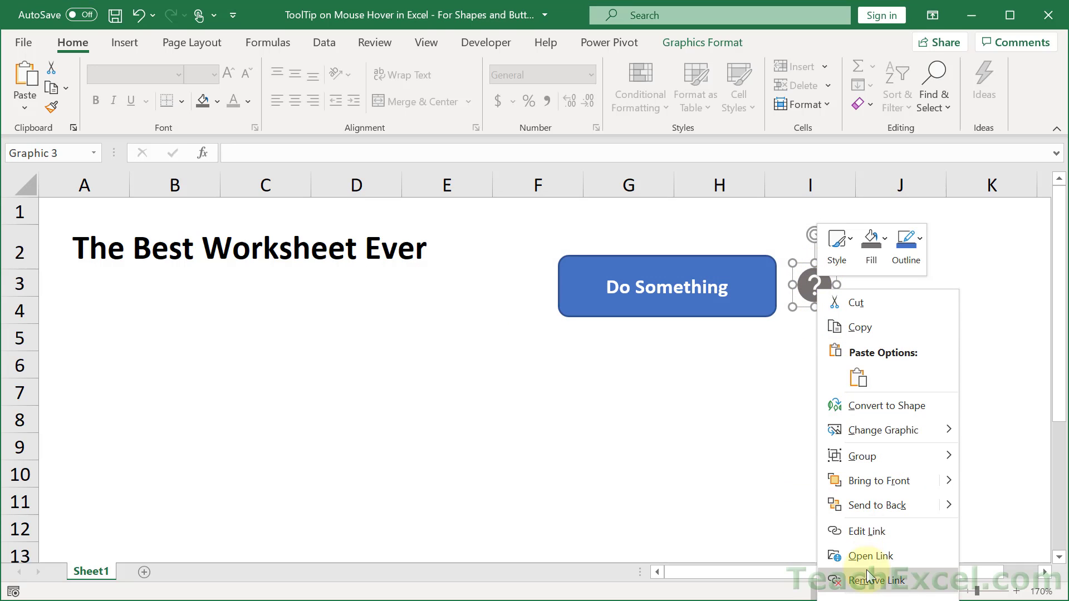
key(Escape)
mouse_move(714, 286)
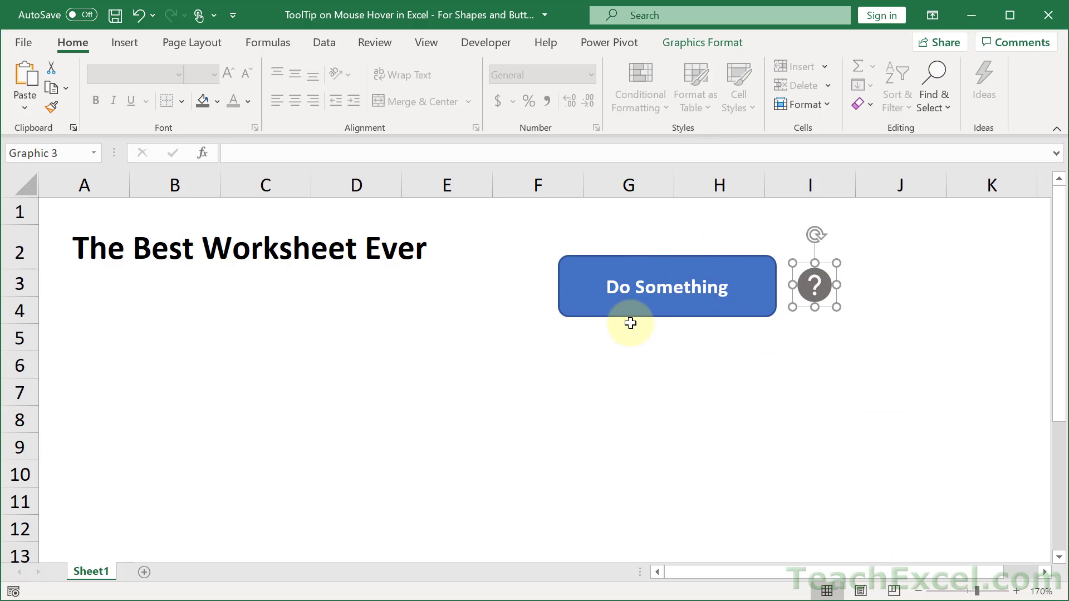
click(746, 365)
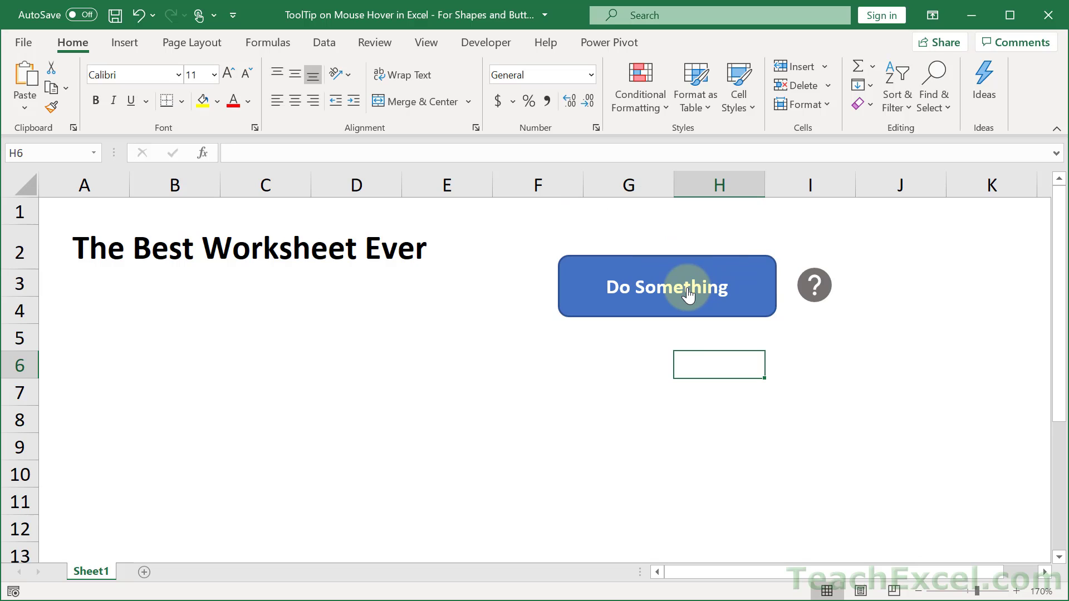
mouse_move(689, 292)
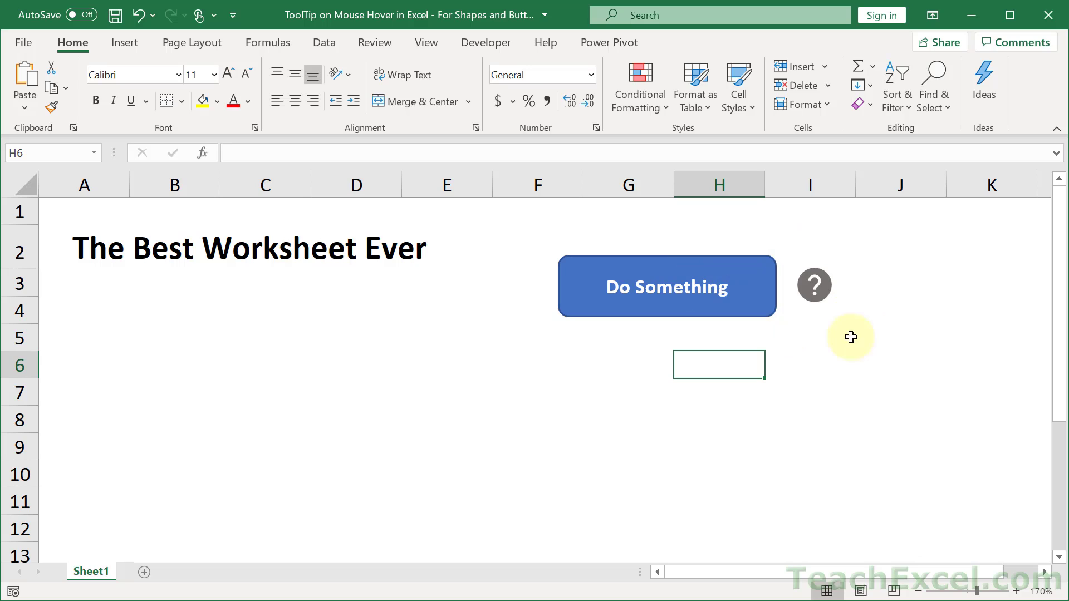
click(120, 43)
click(182, 87)
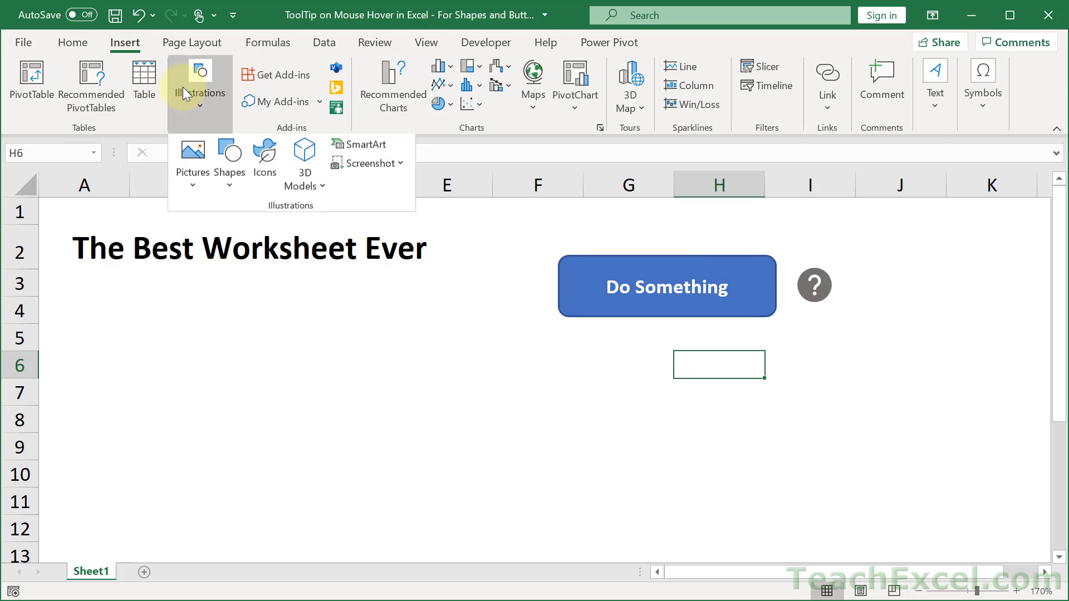
click(218, 171)
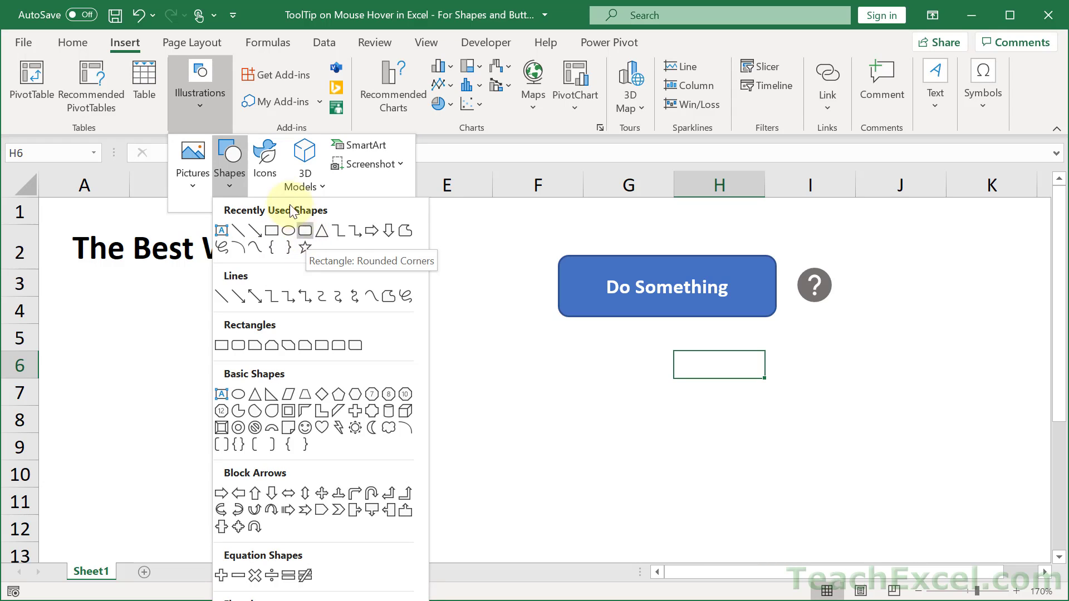
click(263, 172)
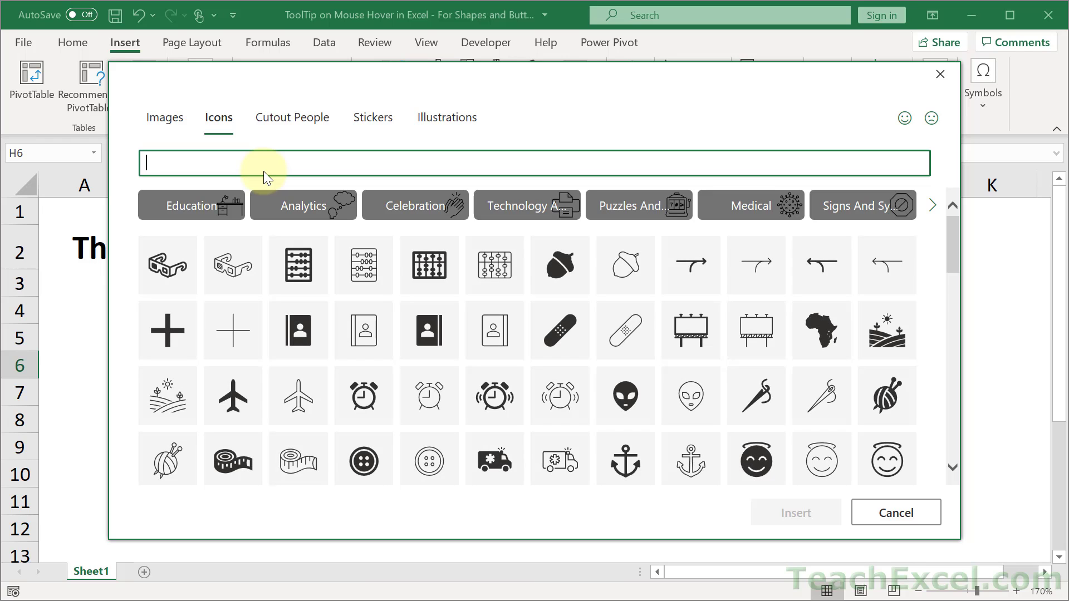
text(question)
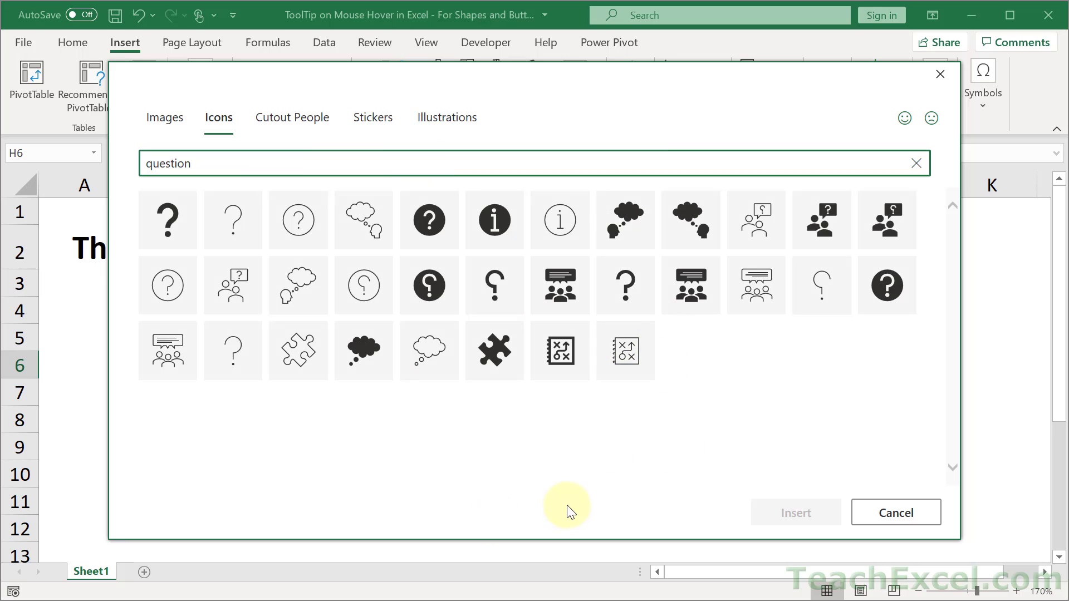
click(428, 219)
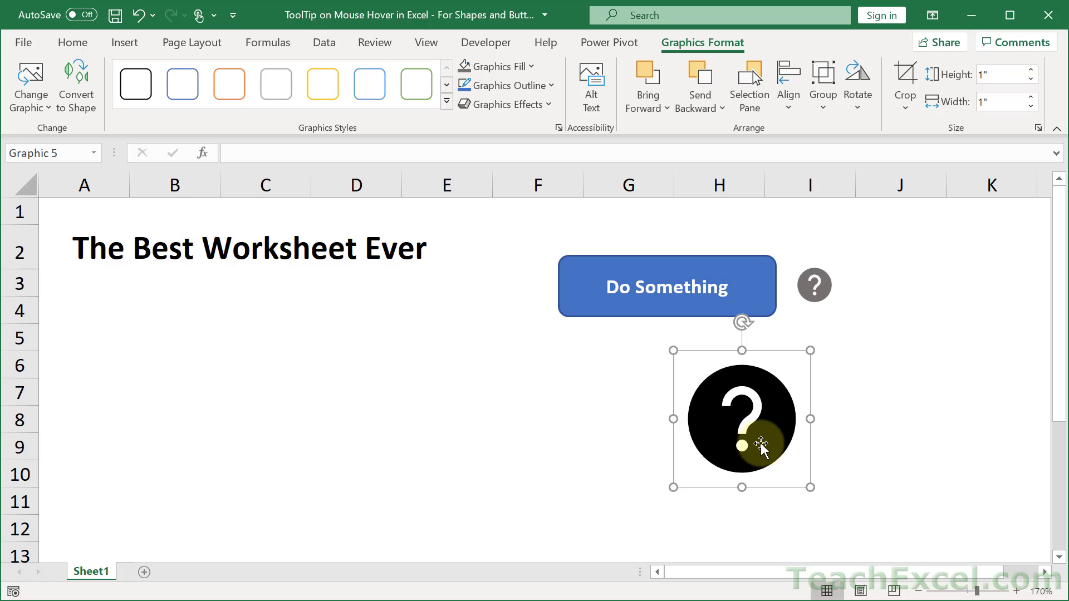
key(Delete)
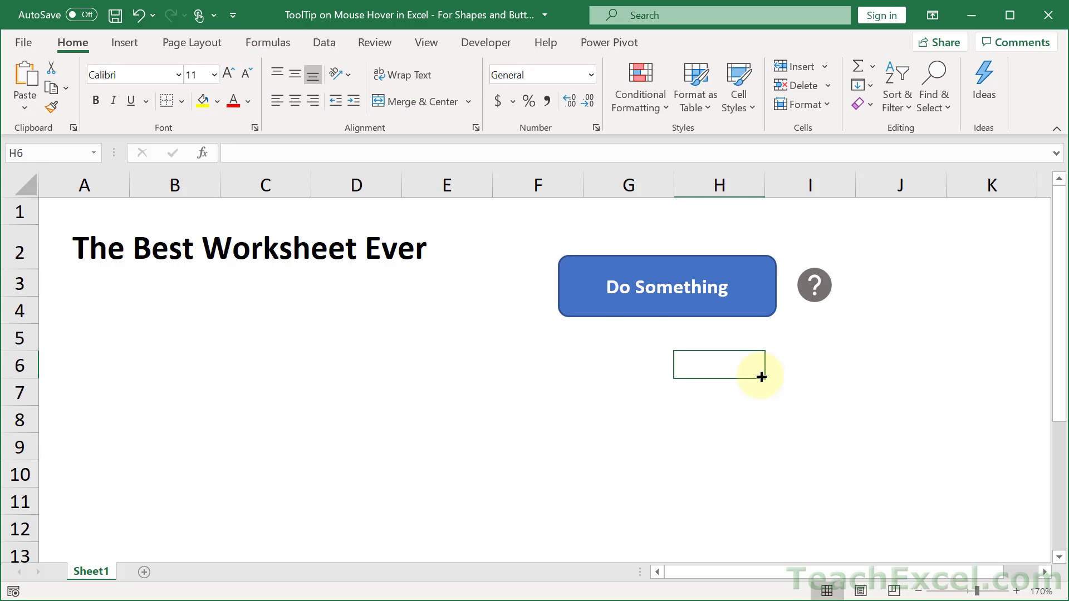
key(alt+F11)
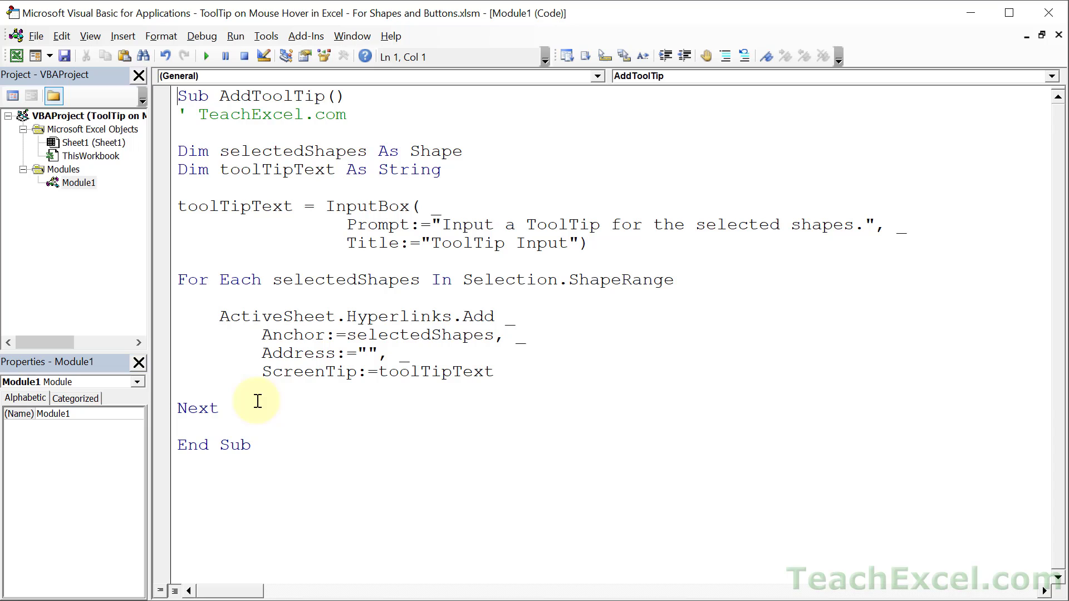
click(265, 354)
drag(265, 354, 379, 357)
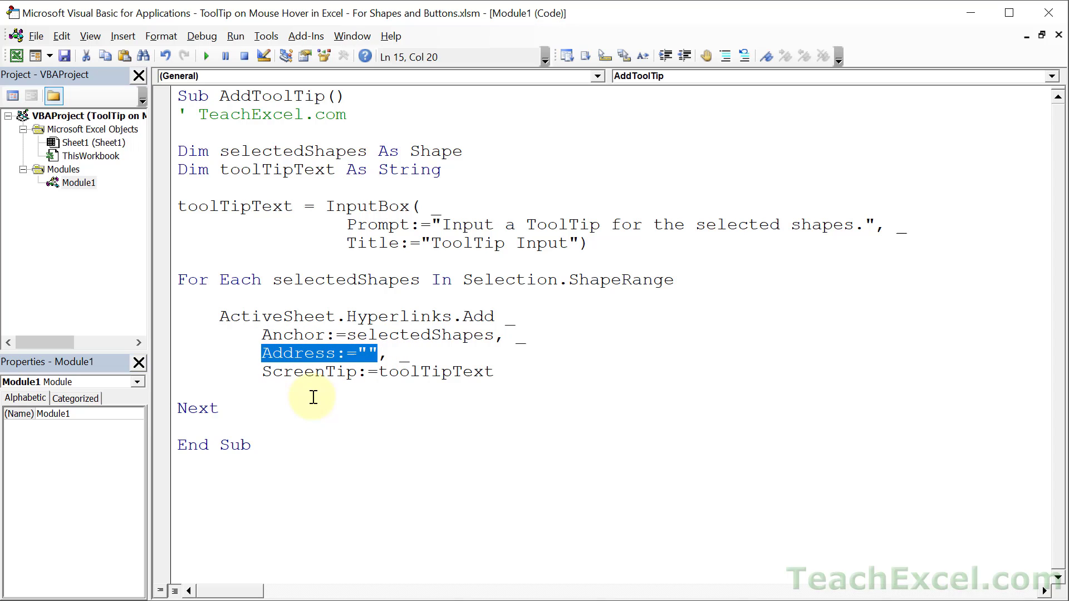
Run the AddToolTip macro on the icon with 'Here is my ToolTip!' and check it on hover
key(alt+F11)
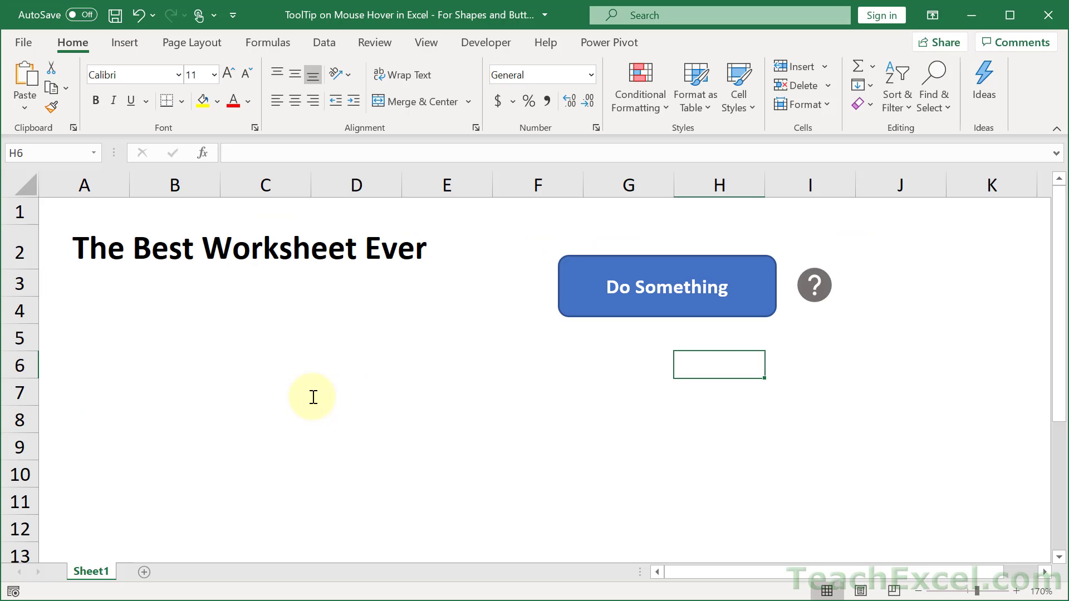
click(814, 290)
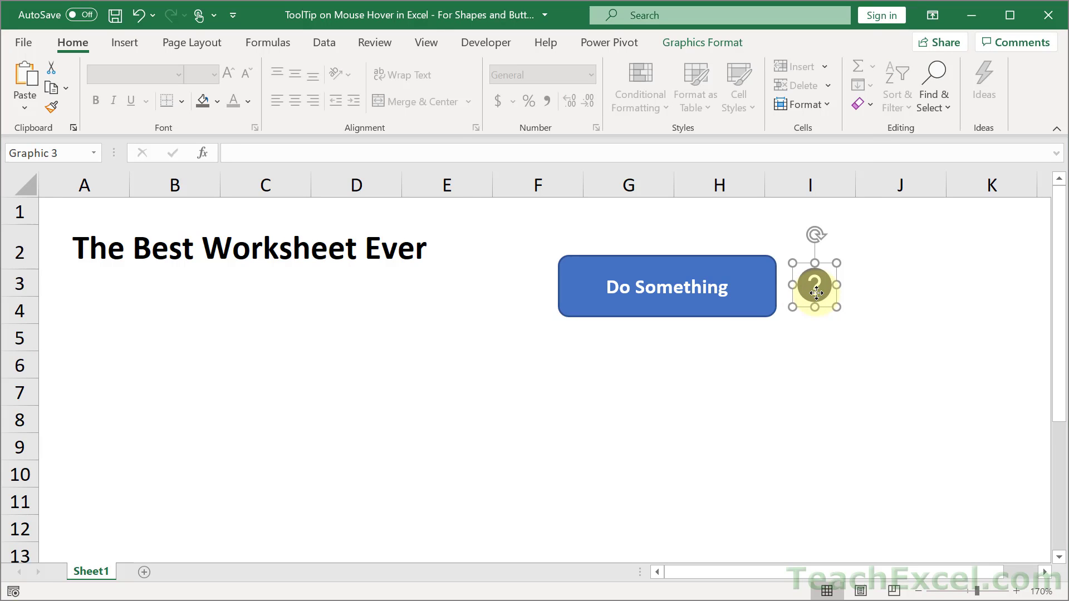
key(alt+F8)
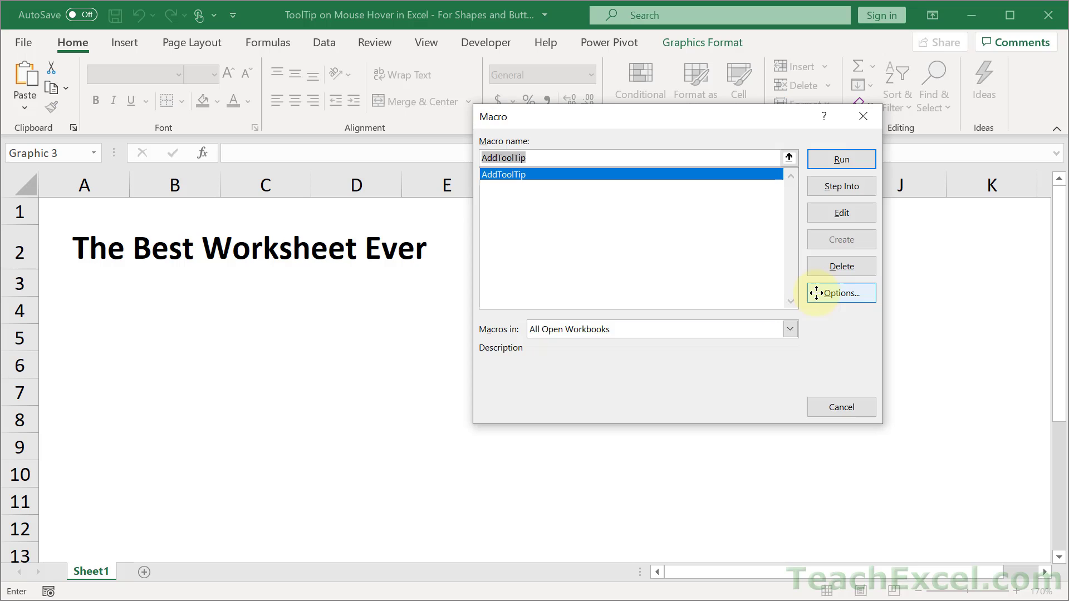
key(Return)
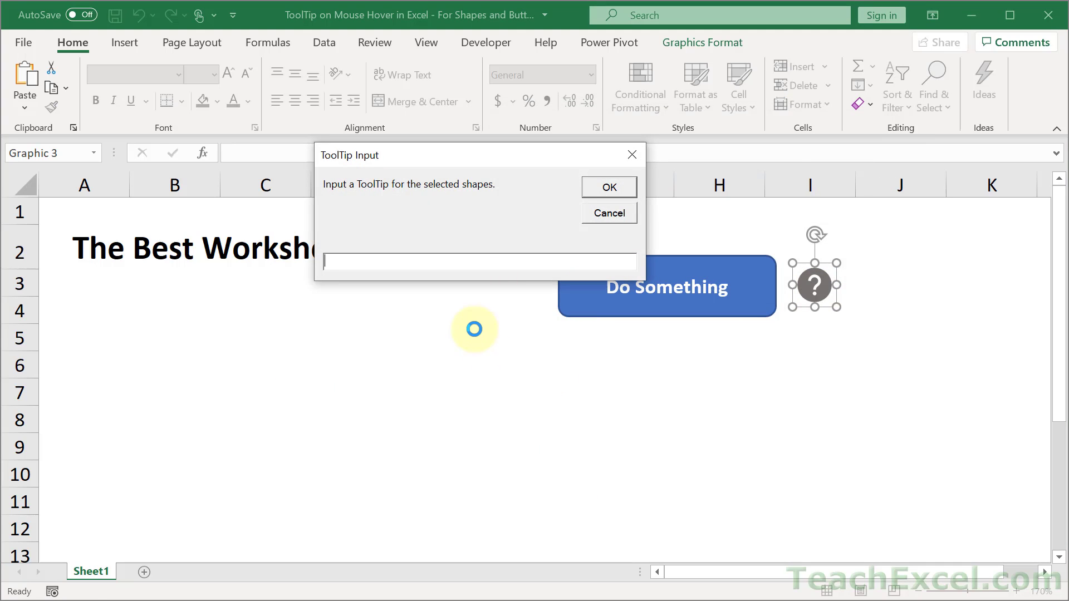
text(Here is my ToolTip!)
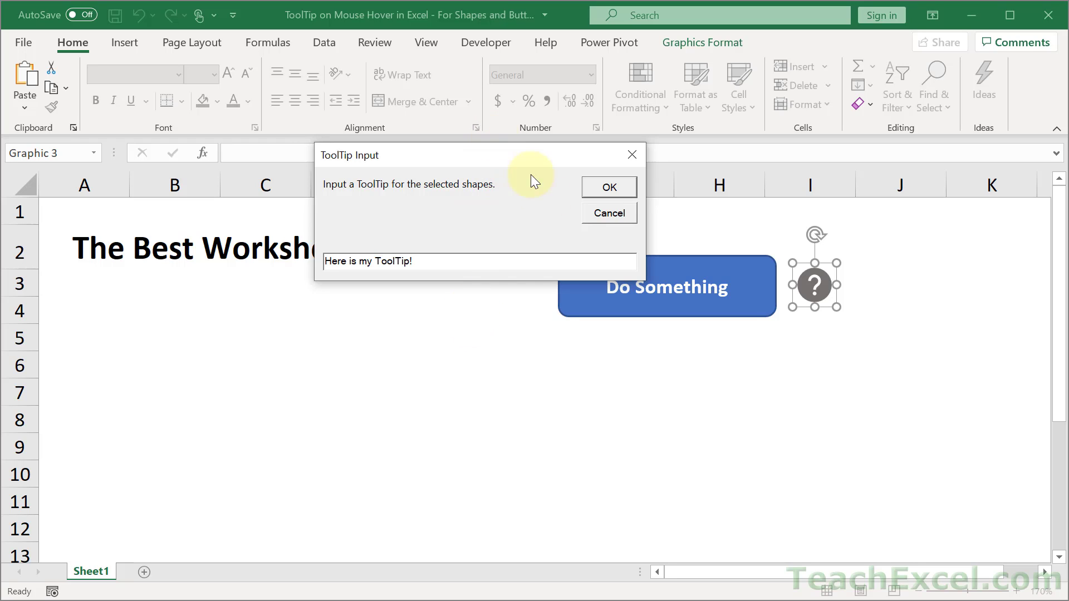
click(591, 190)
click(768, 418)
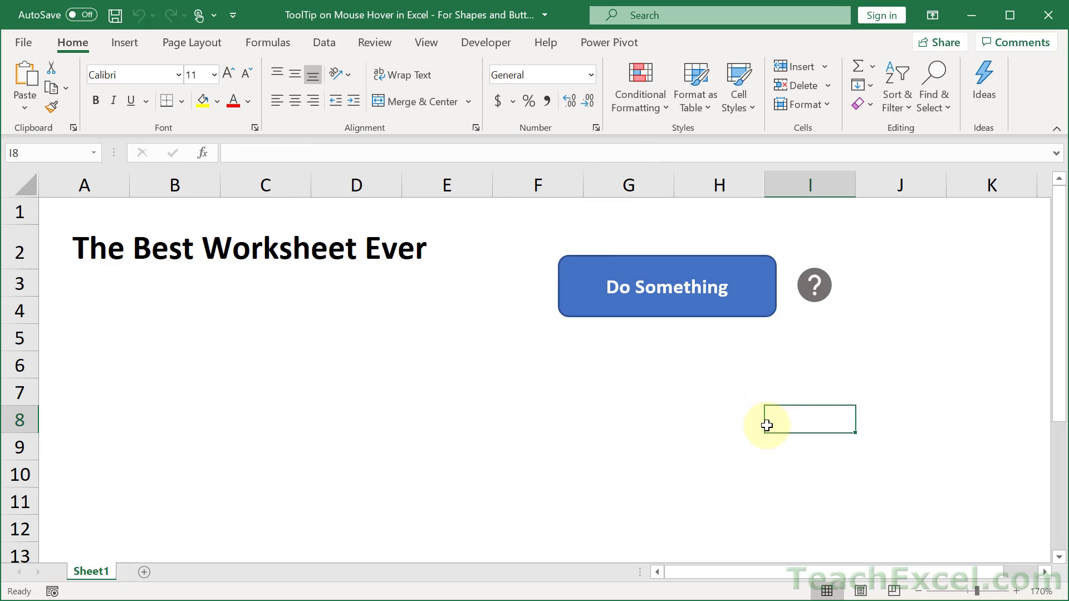
mouse_move(827, 294)
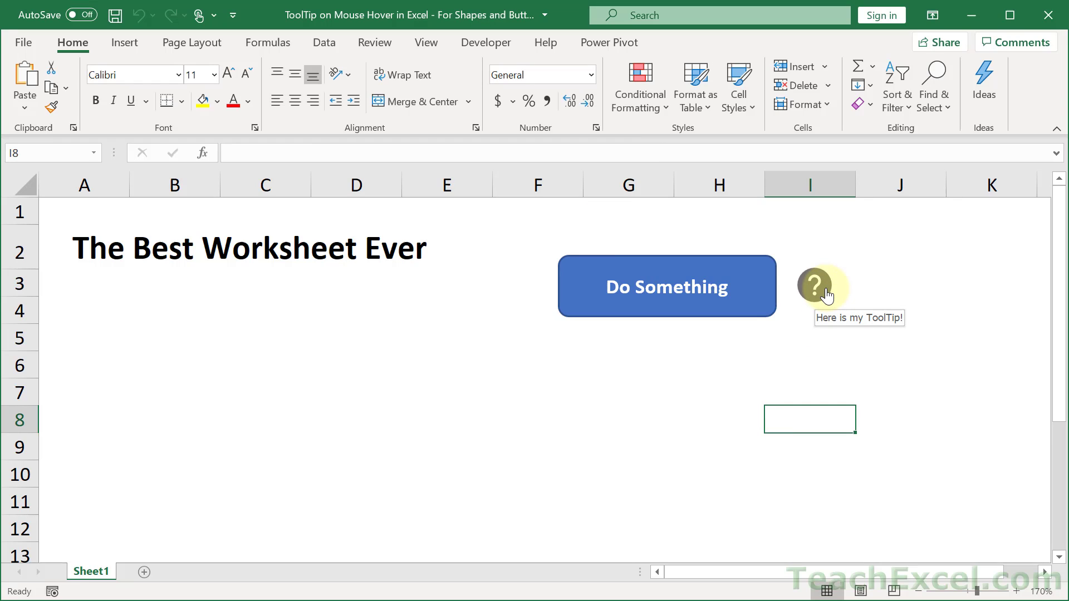